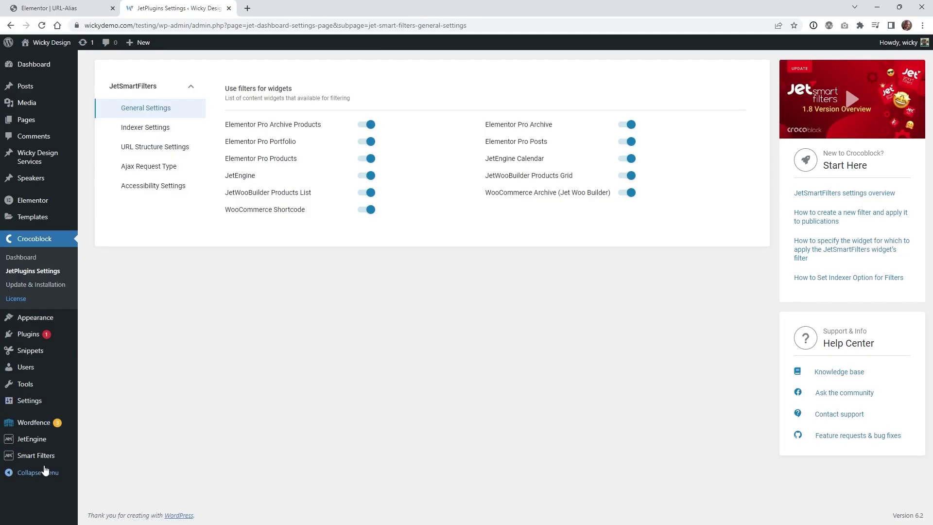
Present the title slide contrasting /page/jsf/epro-posts/tax/category:1 with the shorter /page/filter/category:1 URL
mouse_move(33, 464)
Review the JetSmartFilters URL Structure Settings, then move to the URL-Alias page's Elementor editor
left_click(155, 151)
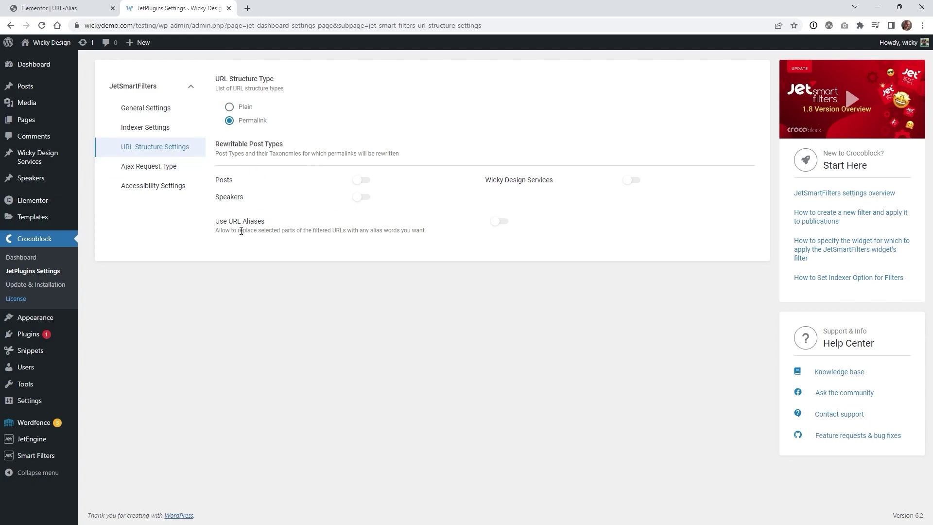
left_click(60, 4)
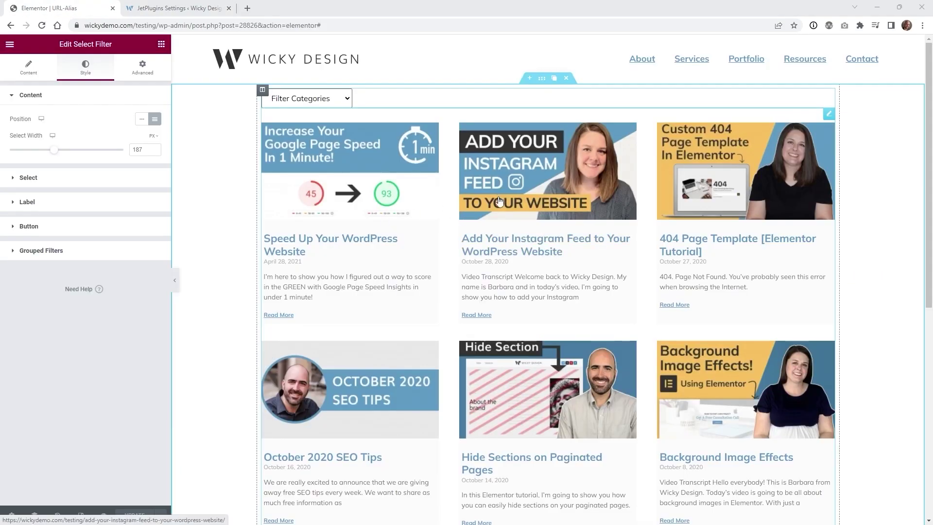
Check that the Posts widget's Query ID is jet-smart-filters in its Query settings
left_click(830, 116)
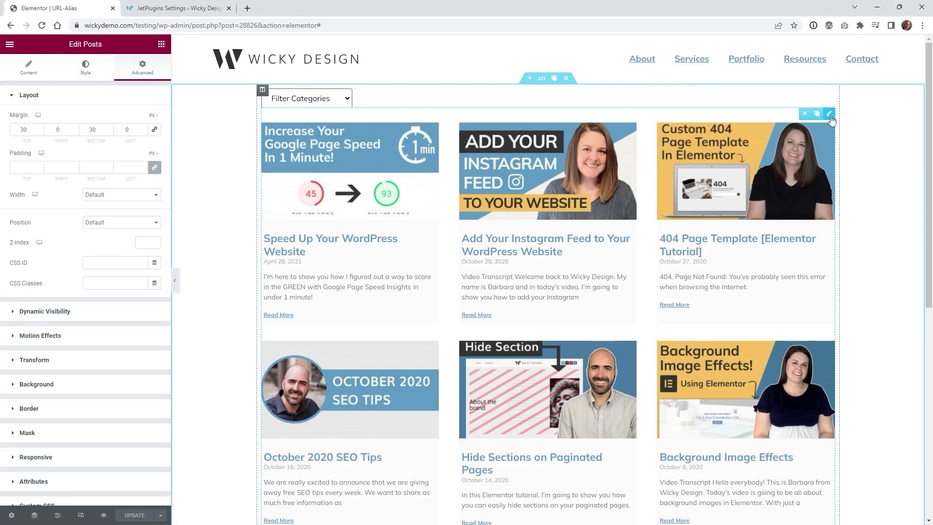
left_click(29, 71)
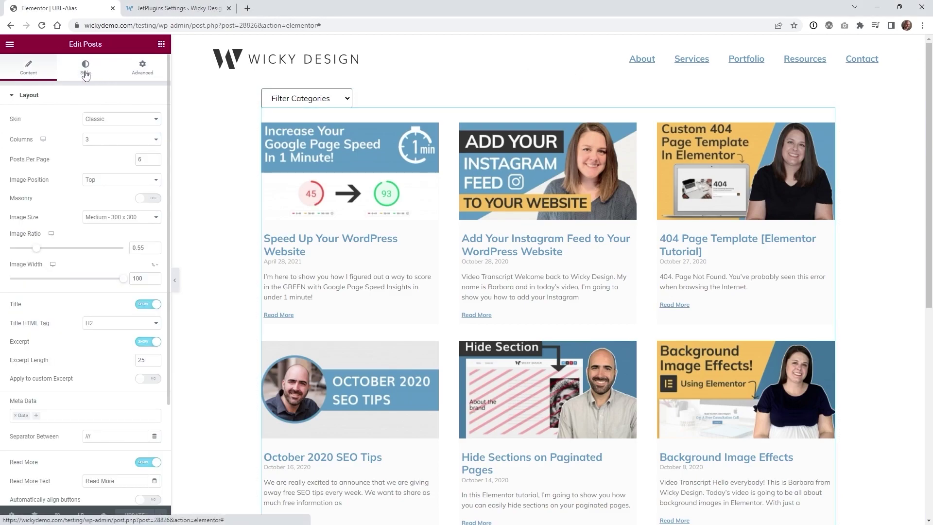
left_click(69, 97)
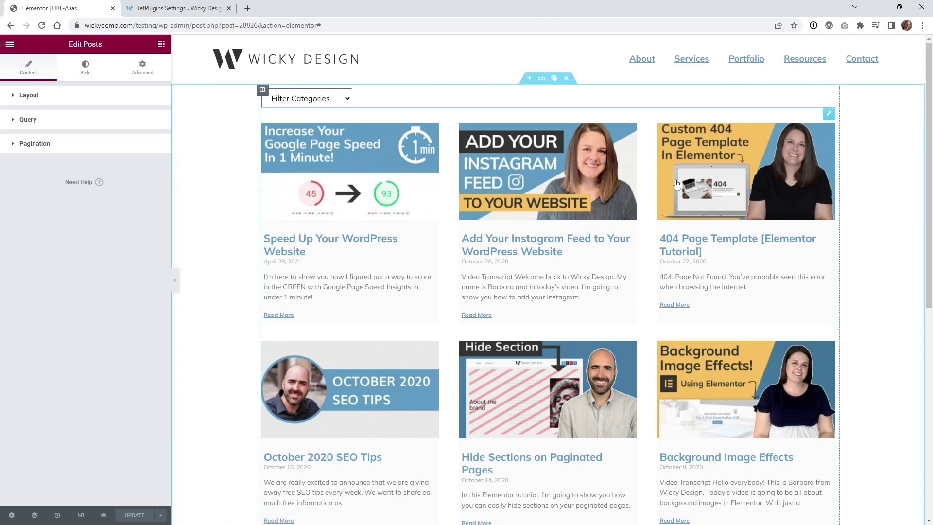
left_click(52, 122)
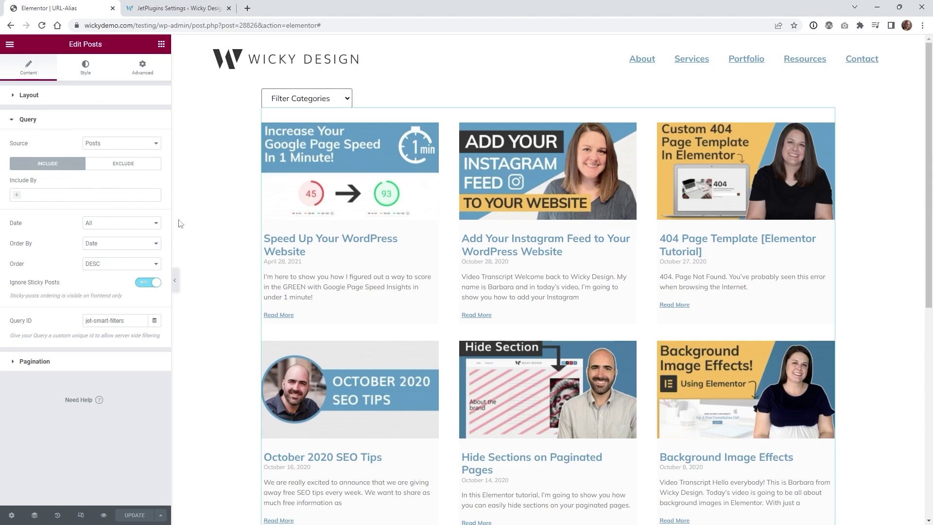
Review the Select Filter widget: keep apply type Mixed and preview the category list
left_click(419, 100)
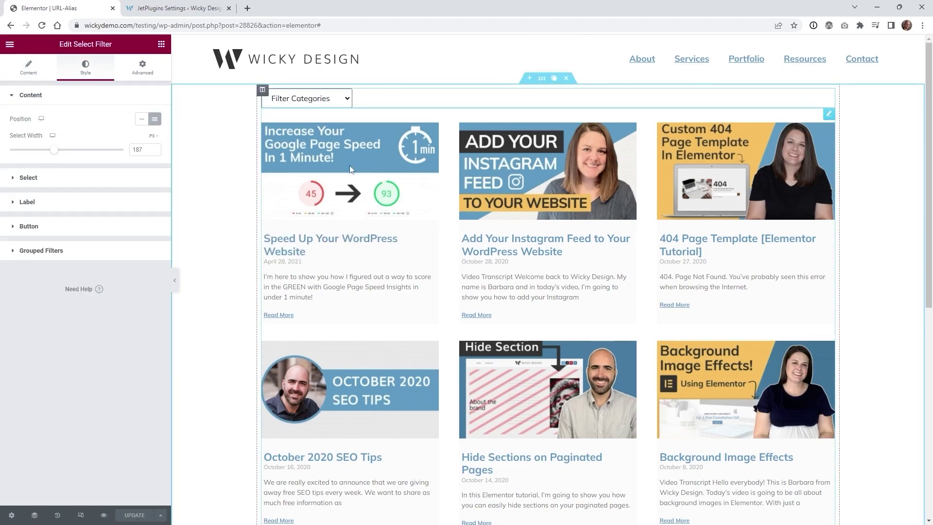
left_click(28, 71)
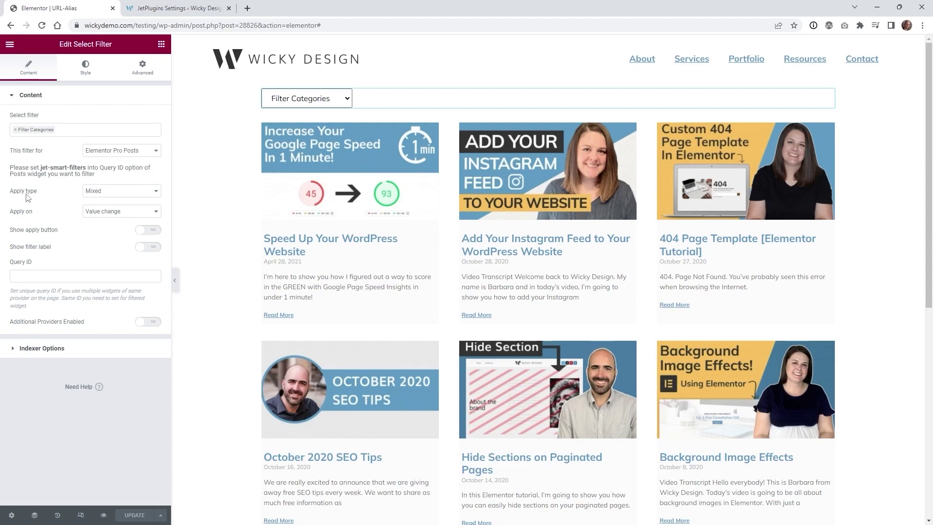
left_click(118, 193)
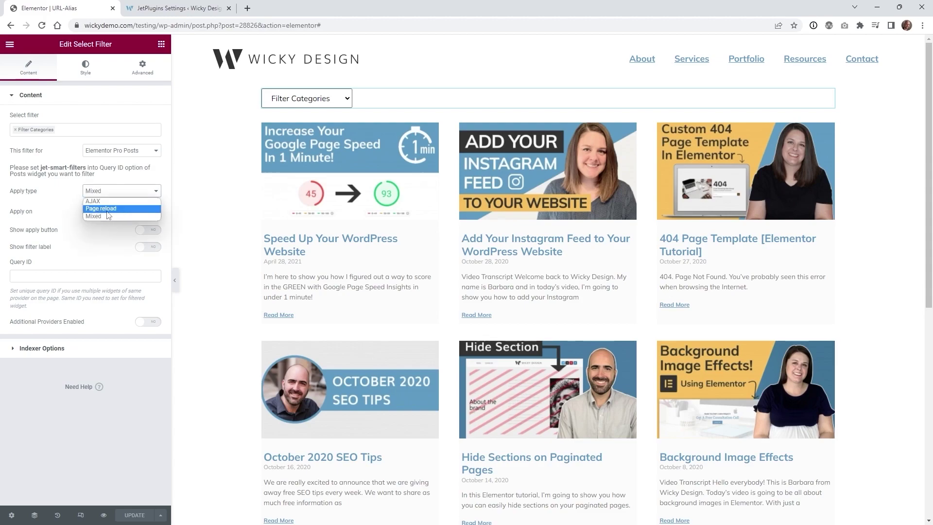
left_click(100, 215)
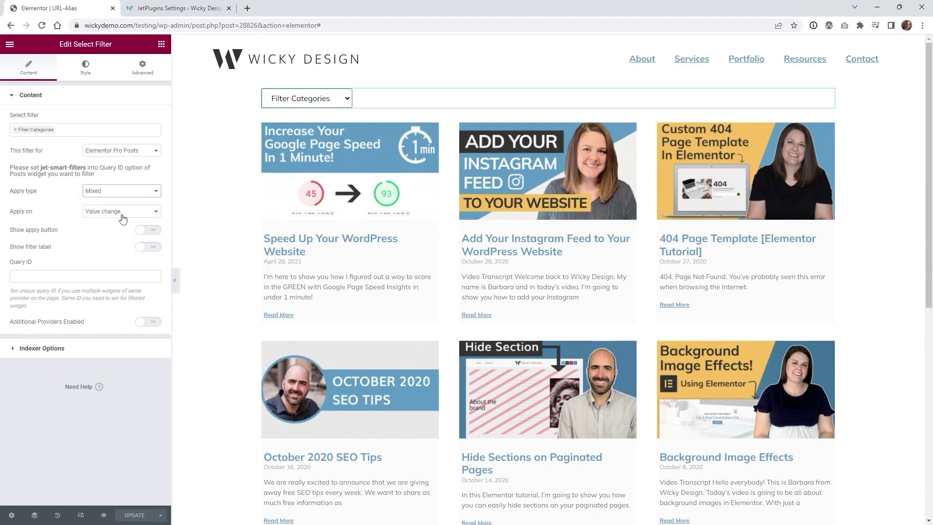
left_click(306, 98)
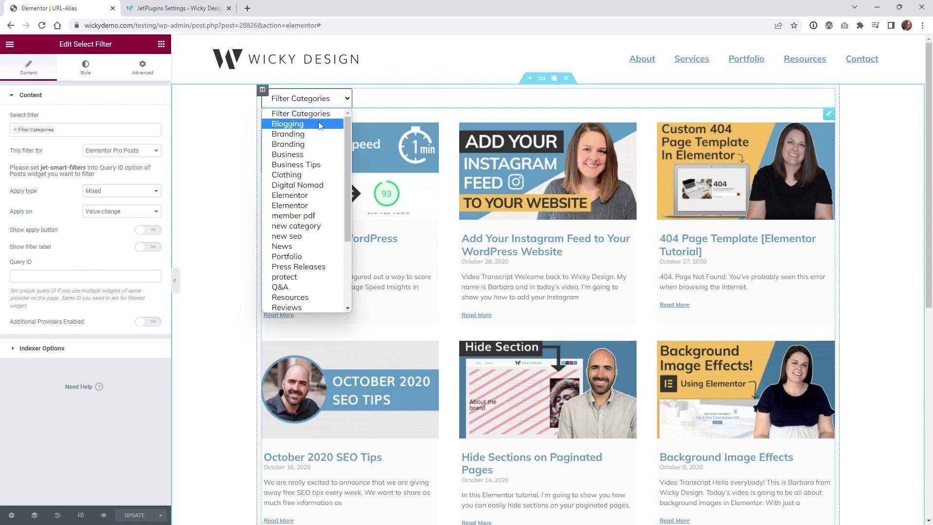
scroll(311, 195, "down", 5)
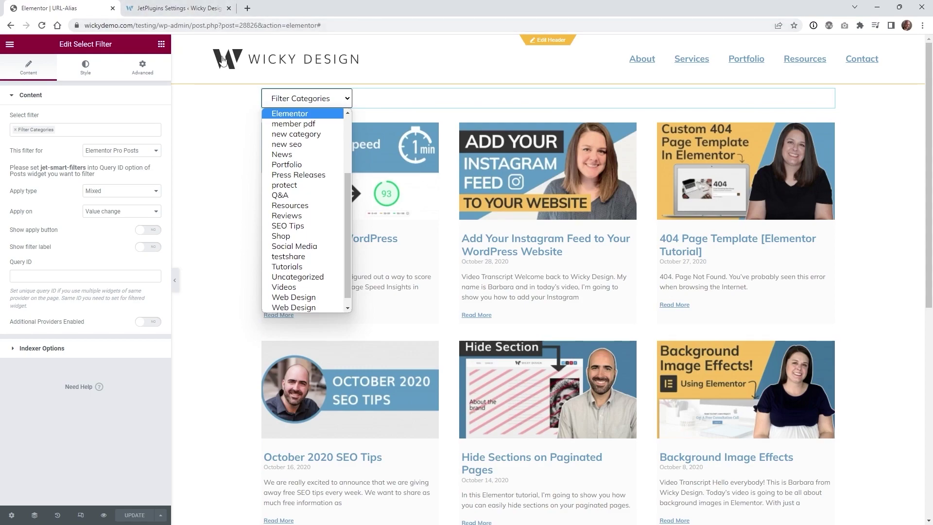
left_click(478, 244)
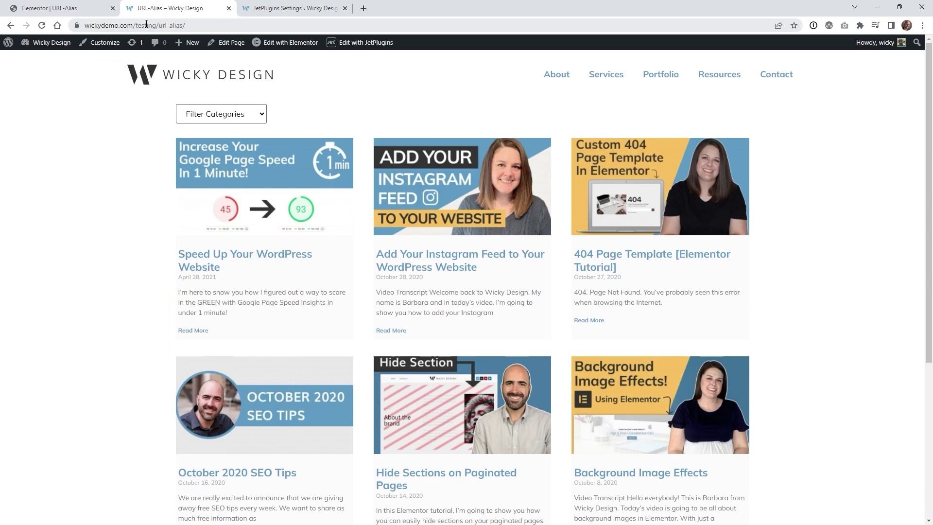
Highlight the domain, testing folder and url-alias slug in the page address
left_click(137, 26)
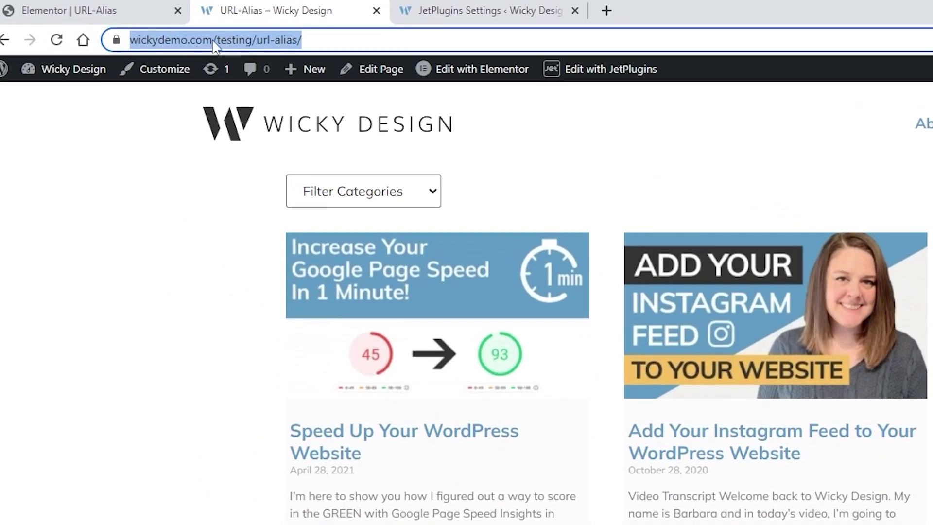
left_click(154, 41)
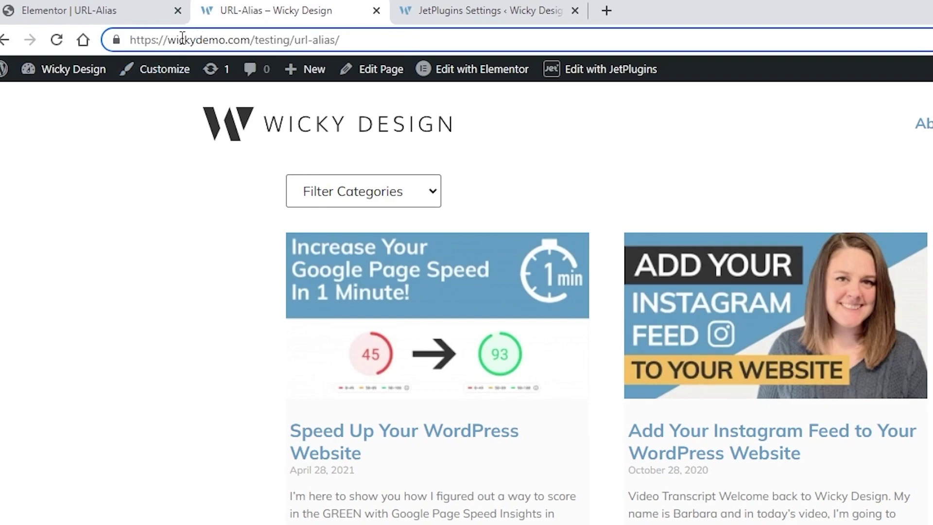
left_click_drag(167, 39, 291, 41)
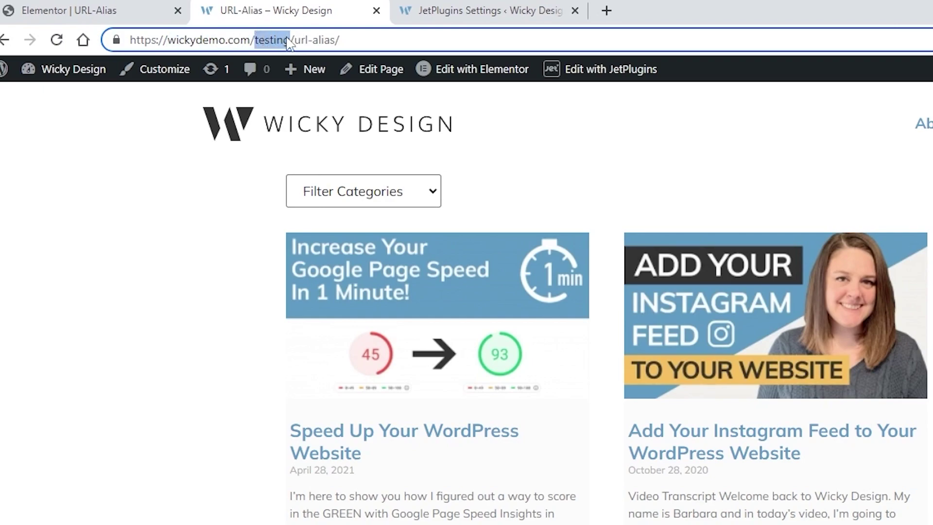
left_click(250, 40)
left_click_drag(167, 40, 292, 47)
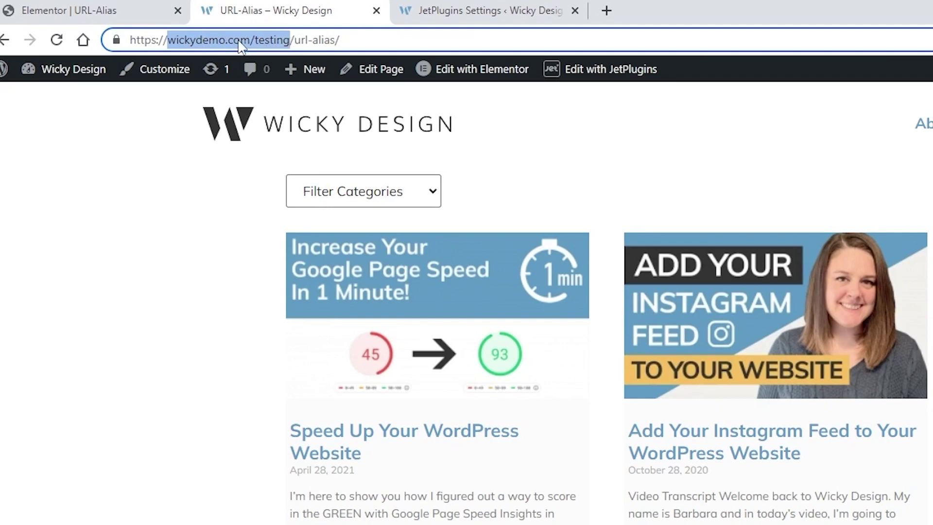
left_click(310, 40)
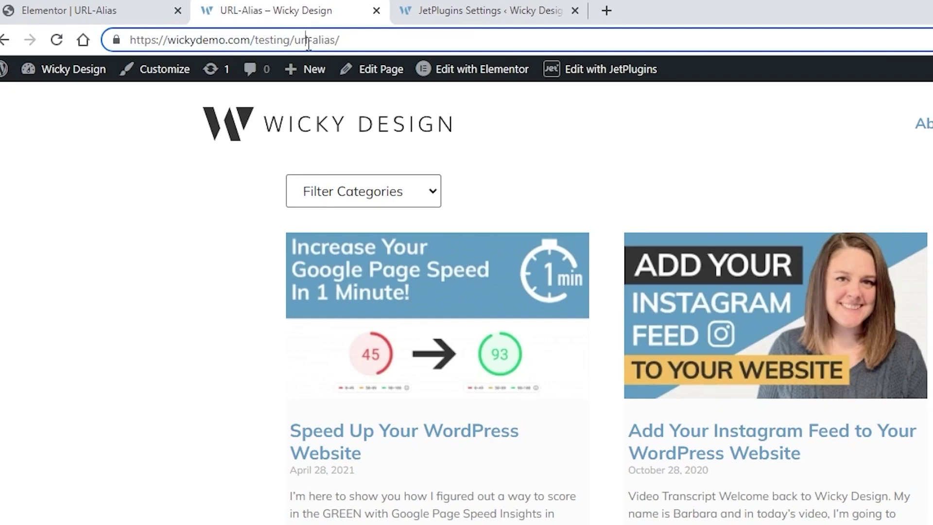
left_click_drag(293, 40, 336, 41)
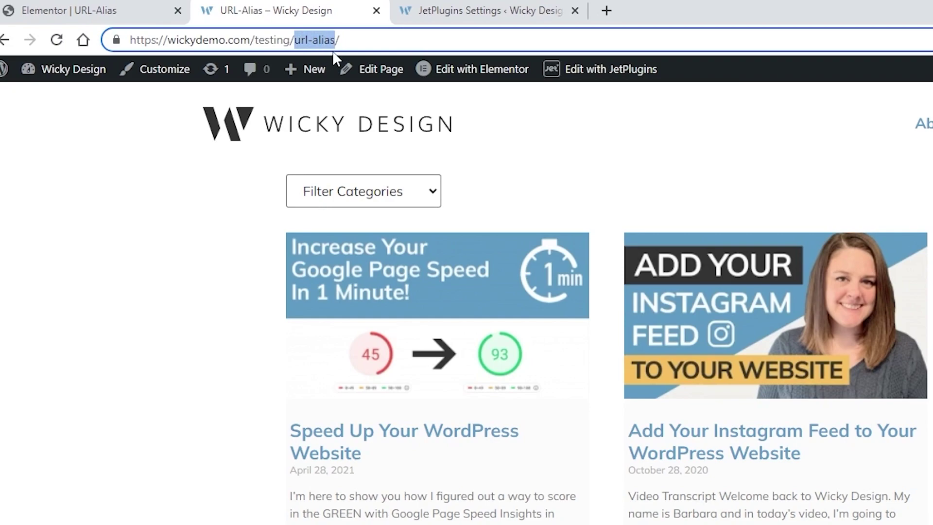
left_click(230, 325)
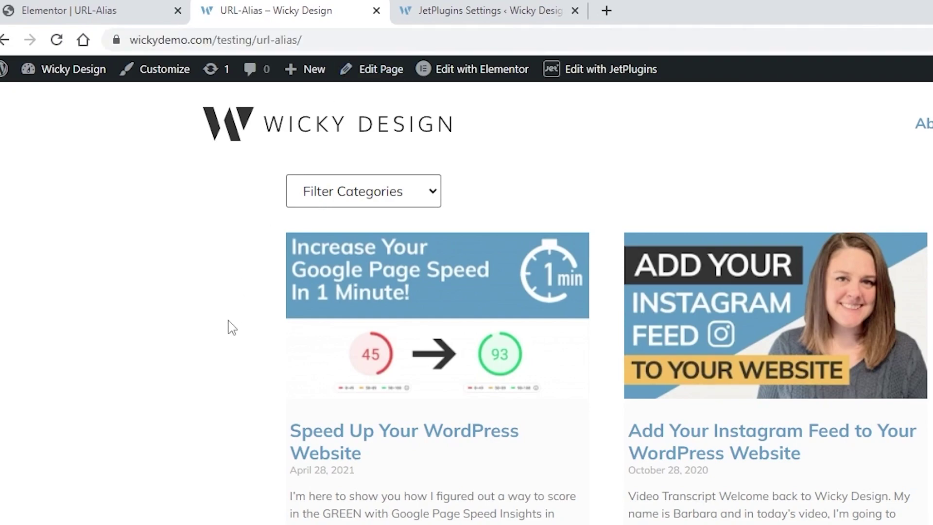
Filter posts to Business Tips and highlight jsf/epro-posts/tax in the resulting URL
left_click(348, 195)
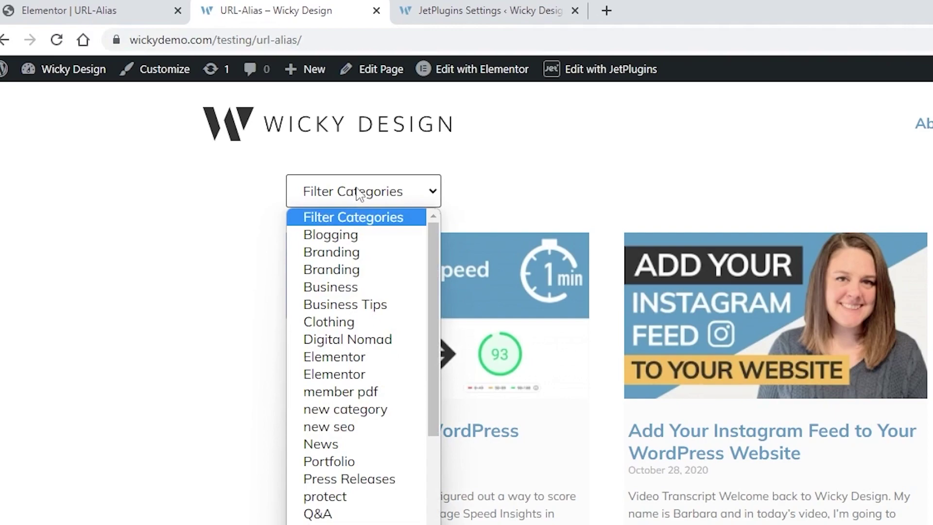
left_click(362, 313)
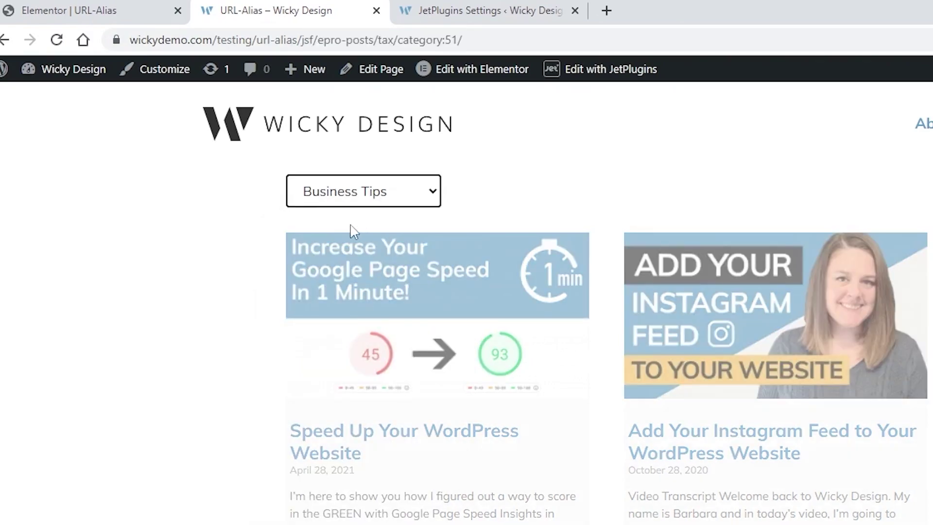
left_click(308, 39)
left_click(355, 39)
left_click_drag(342, 38, 431, 41)
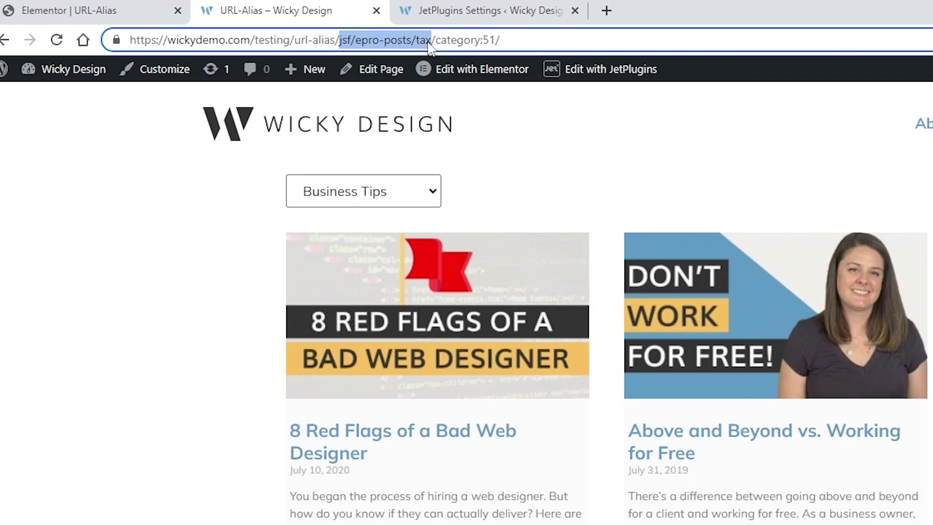
left_click(464, 10)
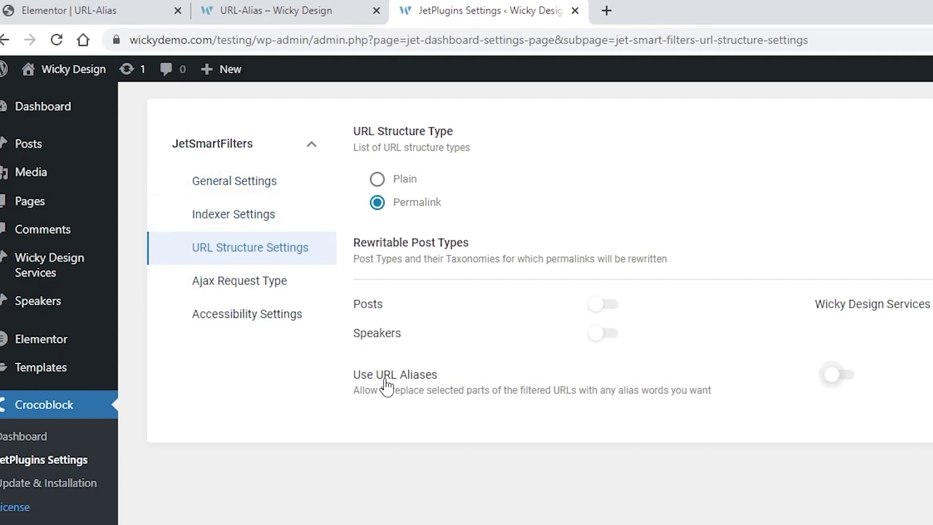
Enable URL aliases and save an alias replacing /jsf/epro-posts/tax/ with /filter/
left_click(846, 377)
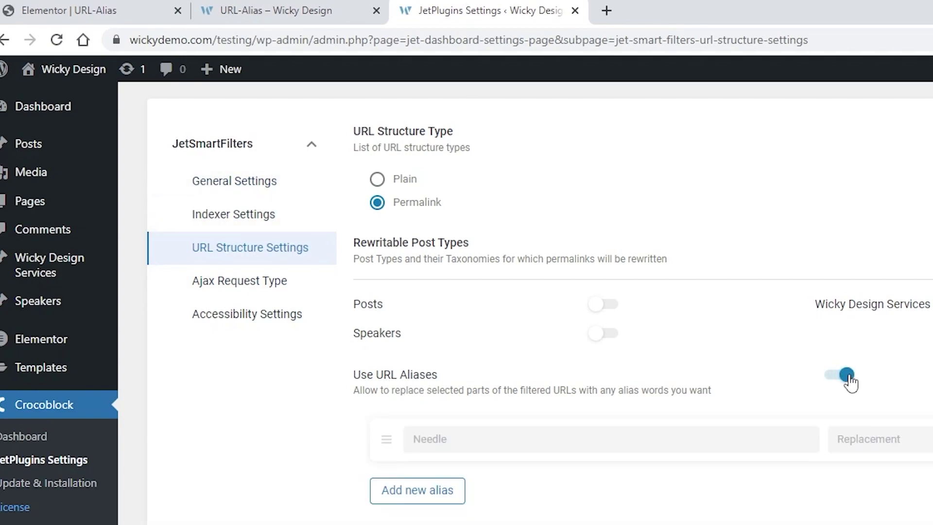
left_click(512, 432)
type("/jsf/epro-posts/tax/")
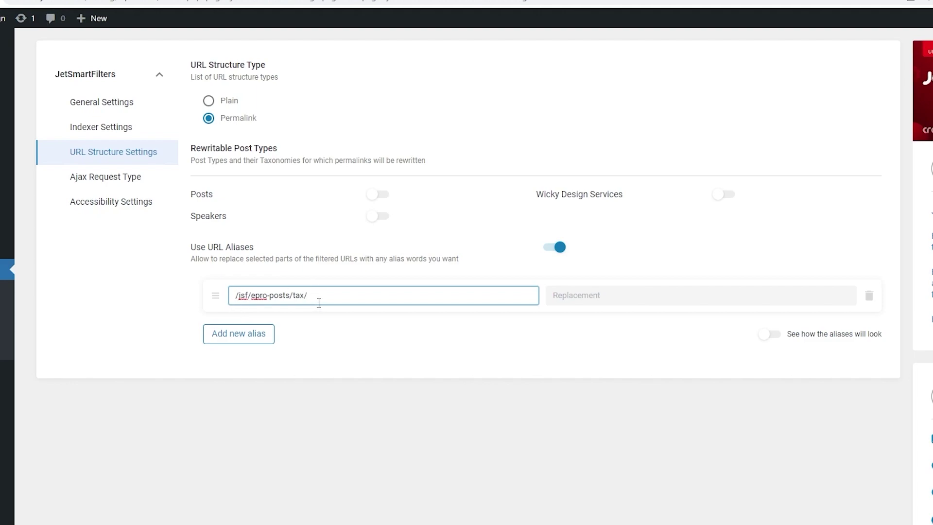
left_click(587, 295)
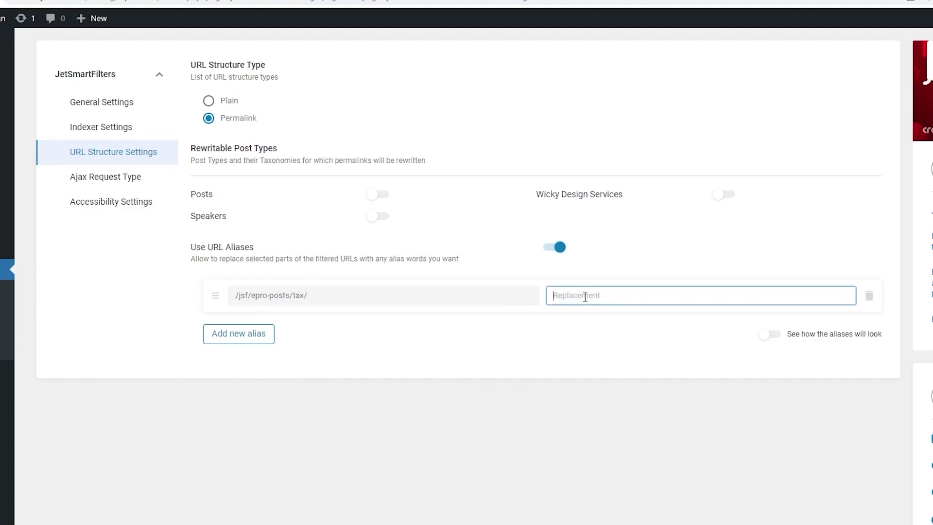
type("/filter/")
left_click(574, 499)
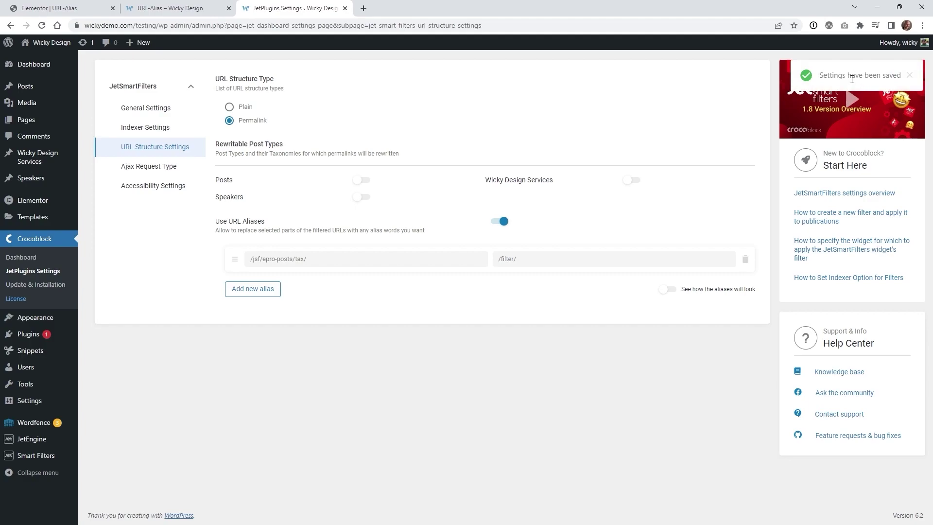
left_click(668, 289)
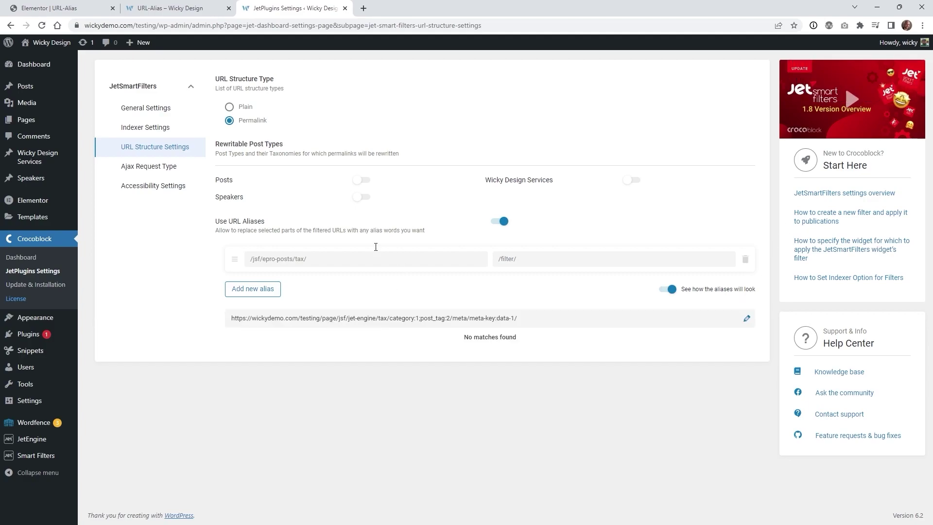
Strip the filter part from the URL-Alias page address and reload it unfiltered
left_click(171, 5)
left_click_drag(207, 25, 345, 25)
key("BackSpace")
key("Return")
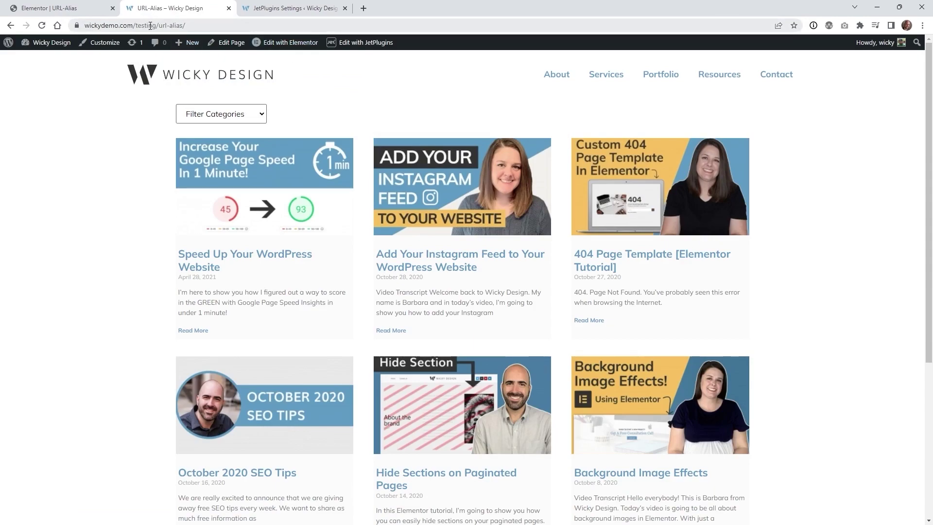
Filter the front-end posts by Business Tips, then Digital Nomad, and return to the settings tab
left_click(197, 117)
left_click(216, 180)
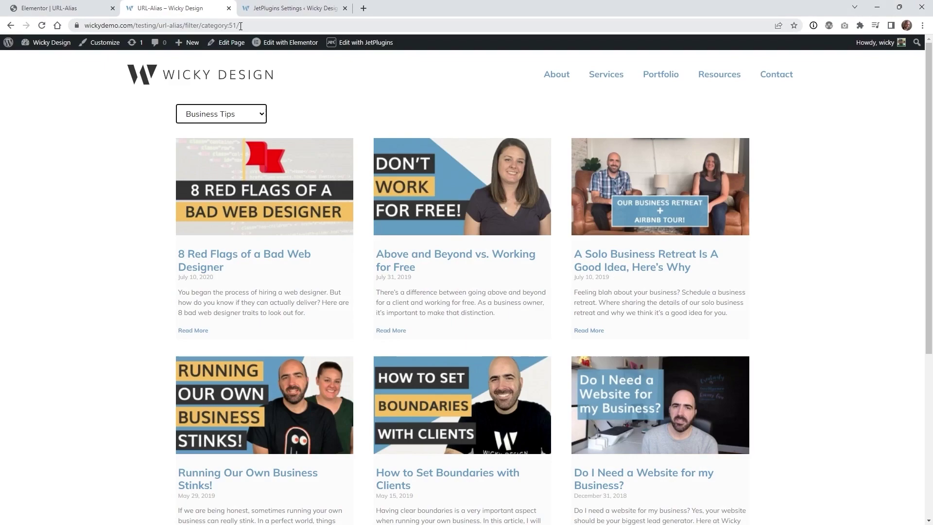
left_click(216, 117)
left_click(214, 200)
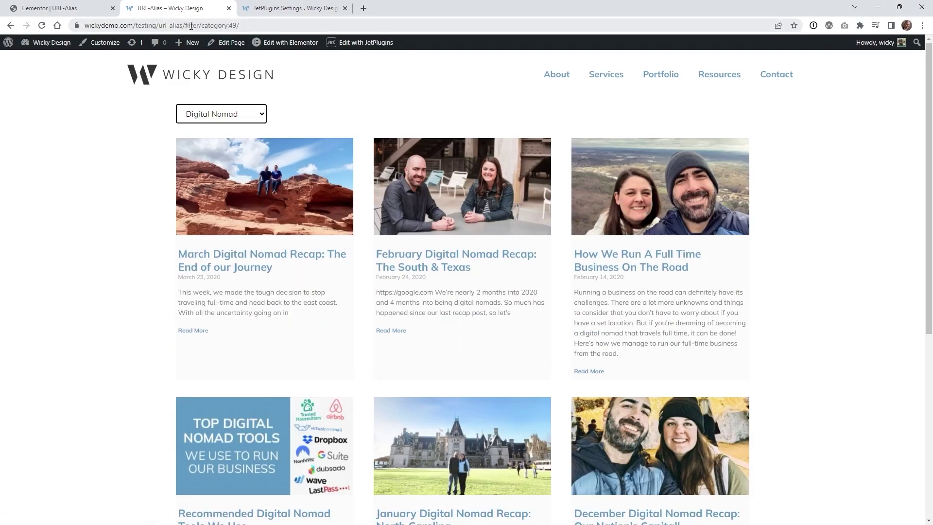
key("ctrl+Tab")
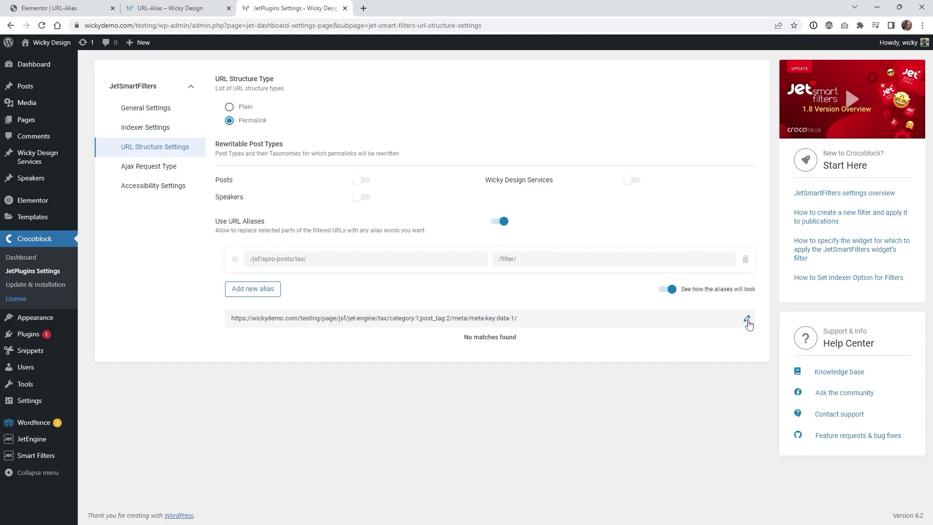
Replace /jsf/jet-engine/tax/ in the preview sample URL with the copied needle /jsf/epro-posts/tax/
left_click(748, 319)
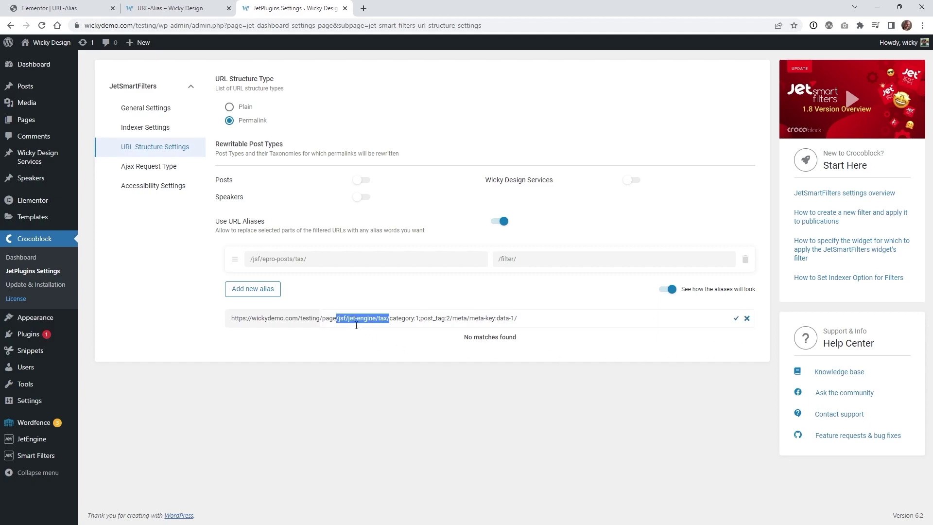
left_click(263, 256)
key("ctrl+a")
right_click(286, 256)
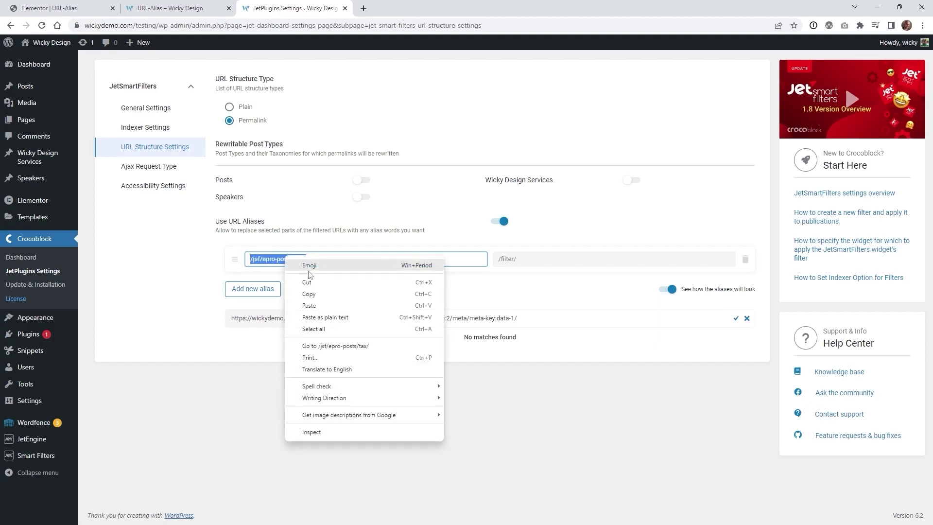
left_click(320, 301)
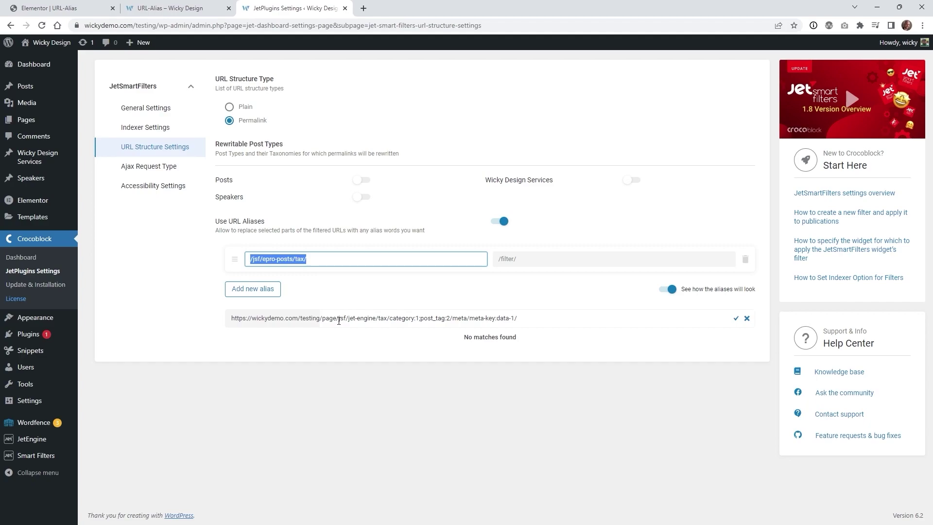
left_click_drag(339, 321, 391, 321)
key("ctrl+v")
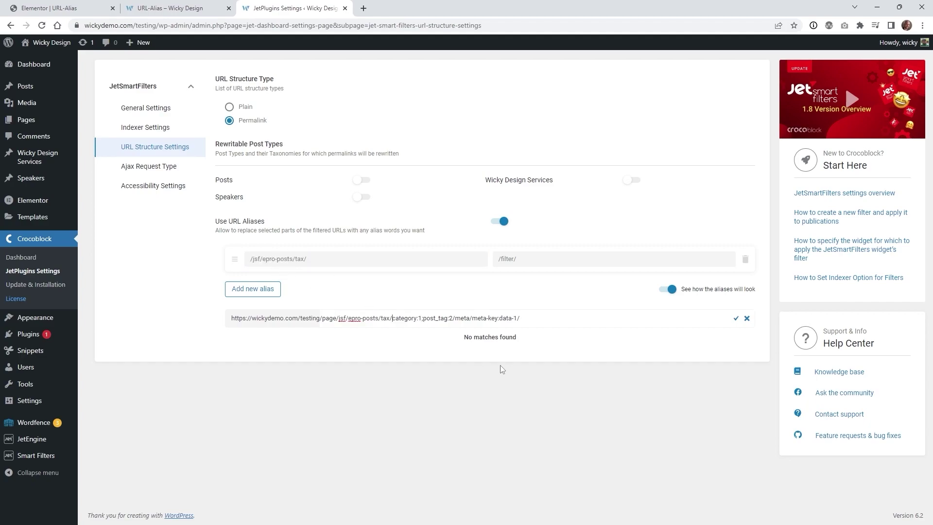
left_click(736, 319)
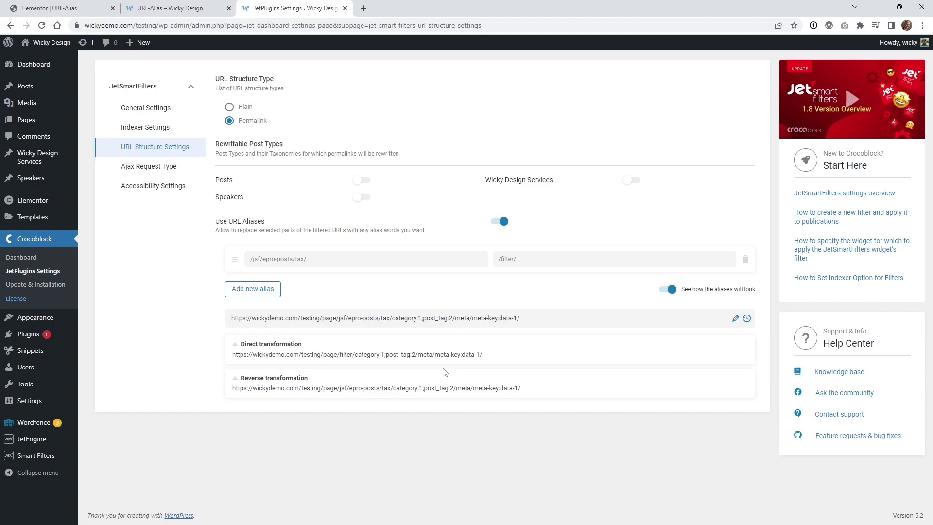
Copy /url-alias/ from the front-end page's address bar
left_click(253, 259)
triple_click(283, 264)
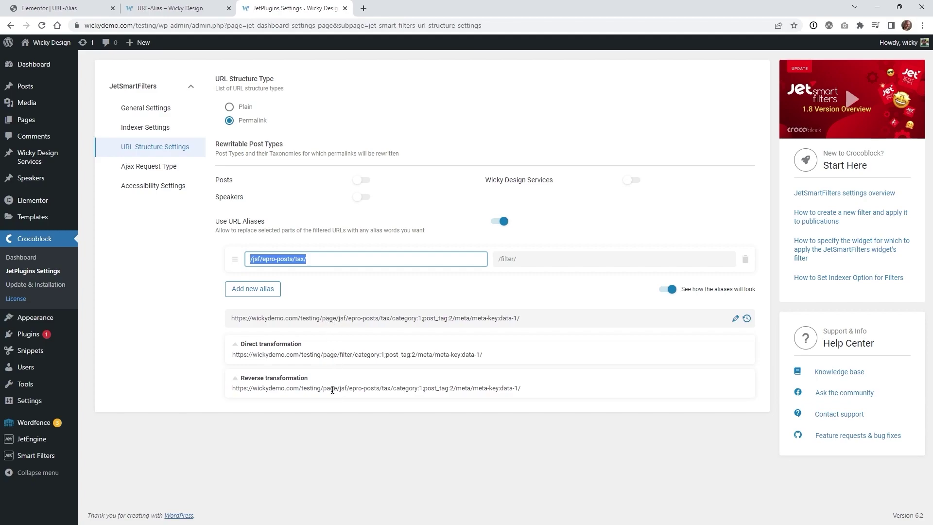
left_click(178, 6)
left_click(182, 24)
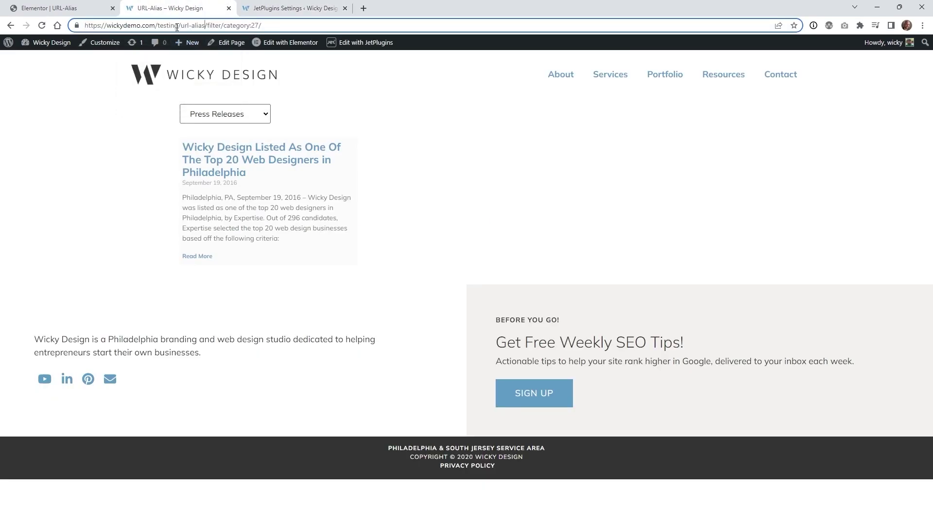
left_click_drag(179, 27, 208, 29)
right_click(199, 30)
left_click(250, 93)
Prefix the Needle and Replacement with /url-alias/, removing the doubled slash
left_click(279, 5)
left_click(251, 262)
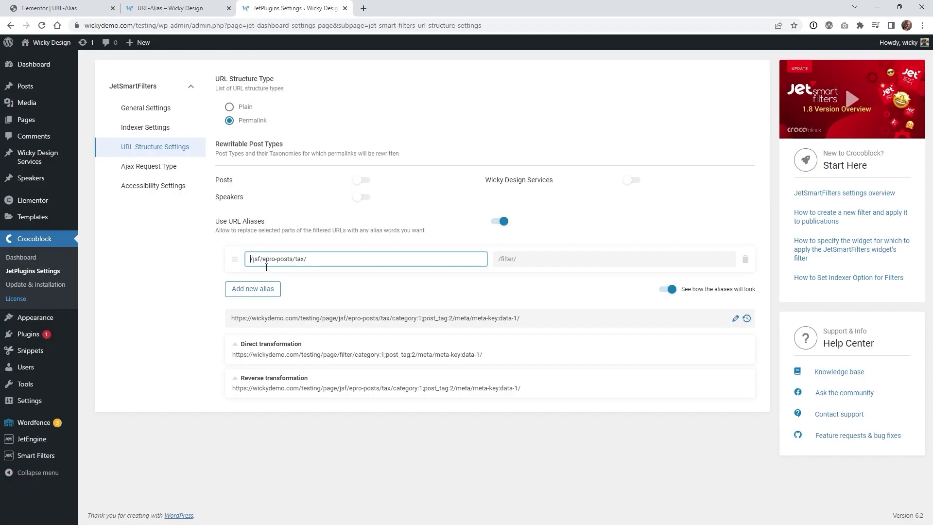
key("ctrl+v")
key("Delete")
left_click(498, 258)
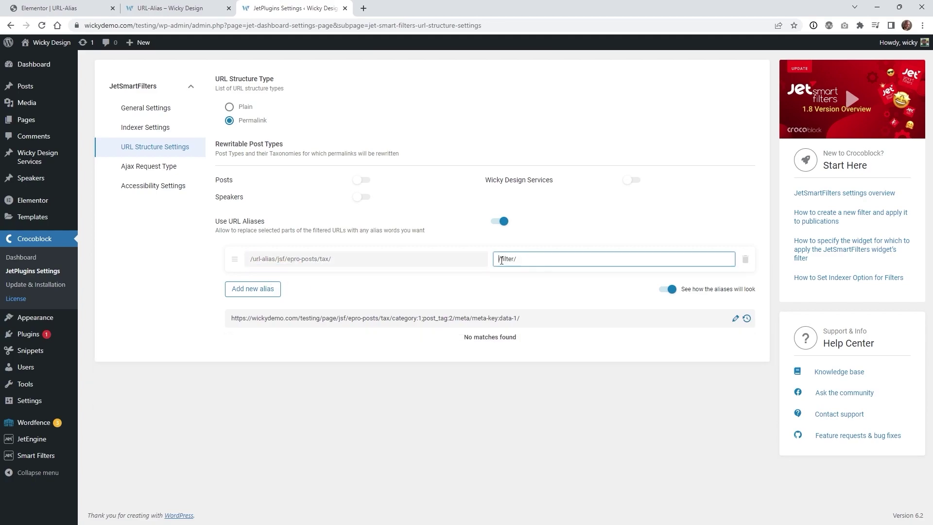
key("ctrl+v")
left_click(581, 421)
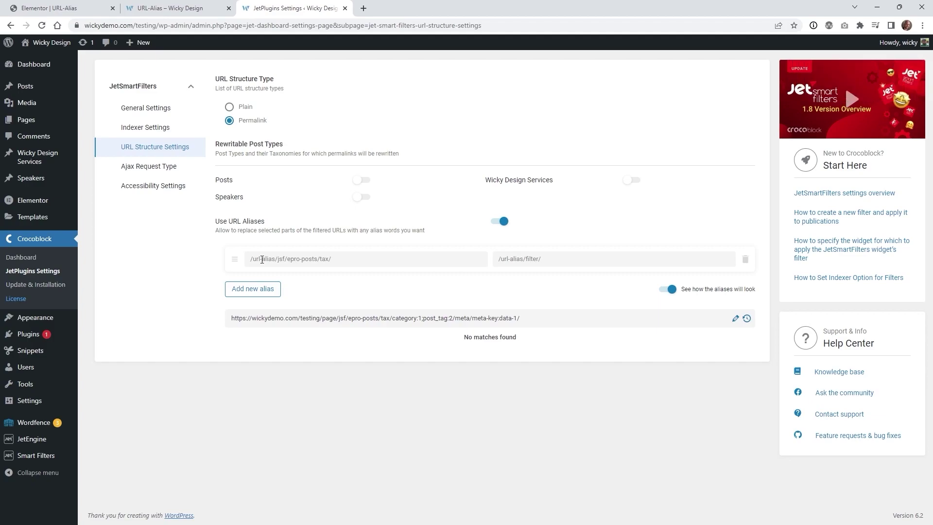
Copy the new needle value /url-alias/jsf/epro-posts/tax/
left_click_drag(347, 262, 244, 280)
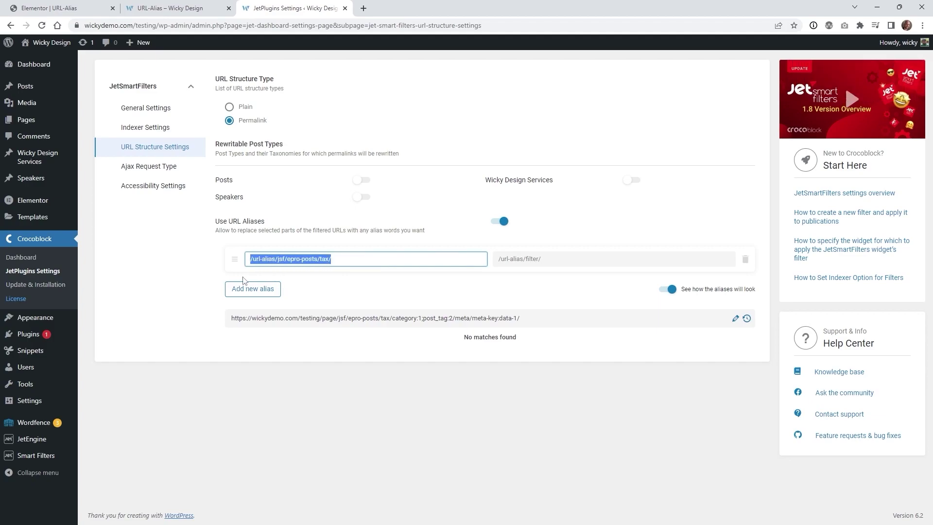
left_click_drag(547, 257, 494, 265)
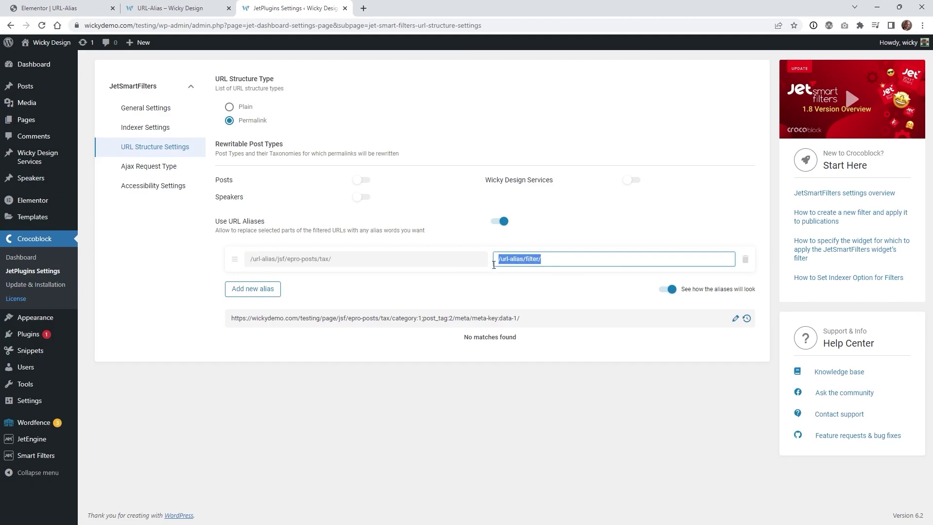
right_click(257, 259)
left_click(307, 296)
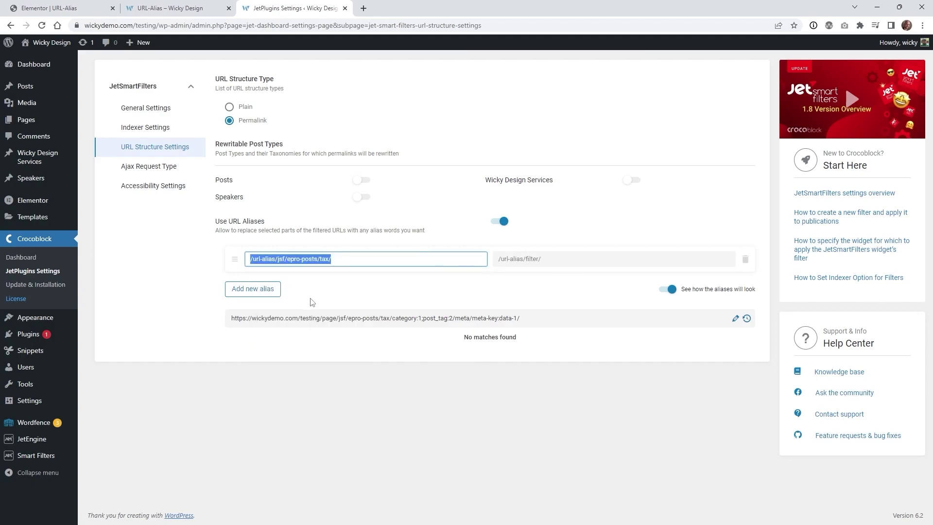
left_click(735, 322)
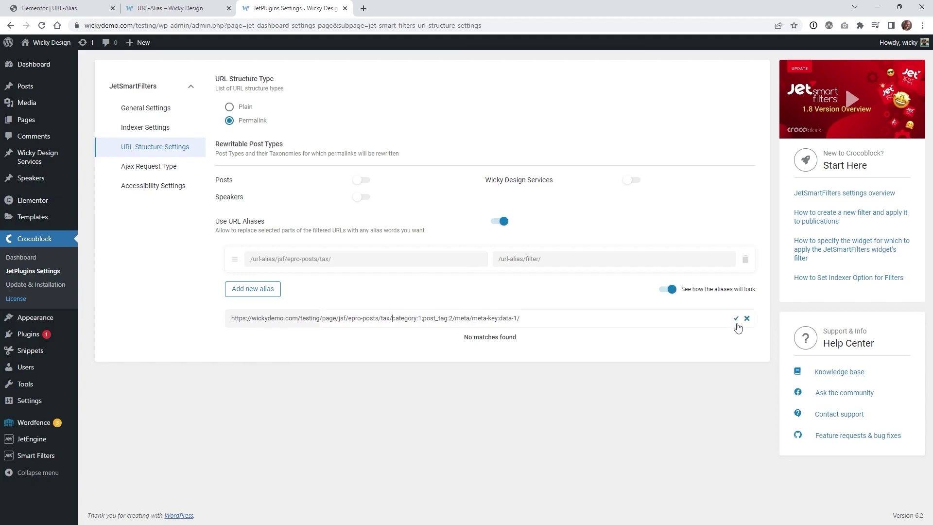
Replace /page/jsf/epro-posts/tax/ in the sample URL with /url-alias/jsf/epro-posts/tax/ and confirm
left_click(391, 318)
left_click_drag(321, 319, 394, 322)
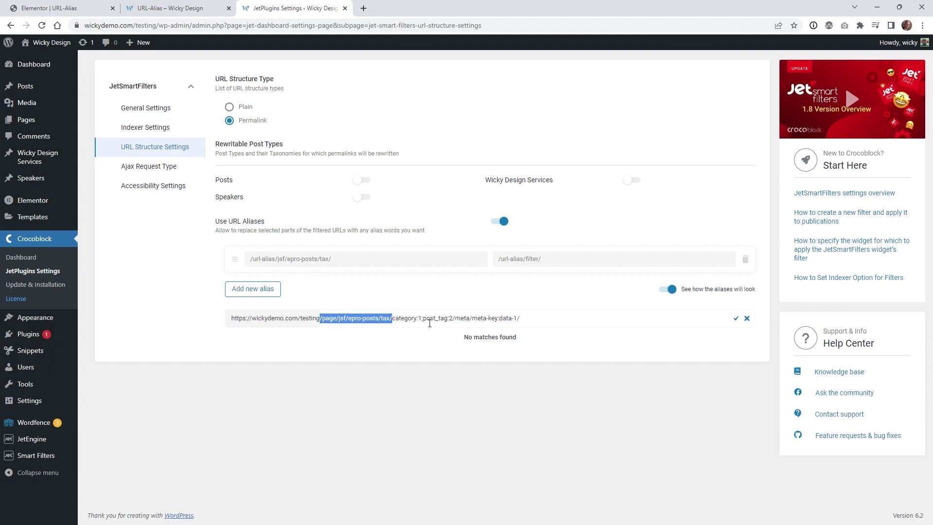
key("ctrl+v")
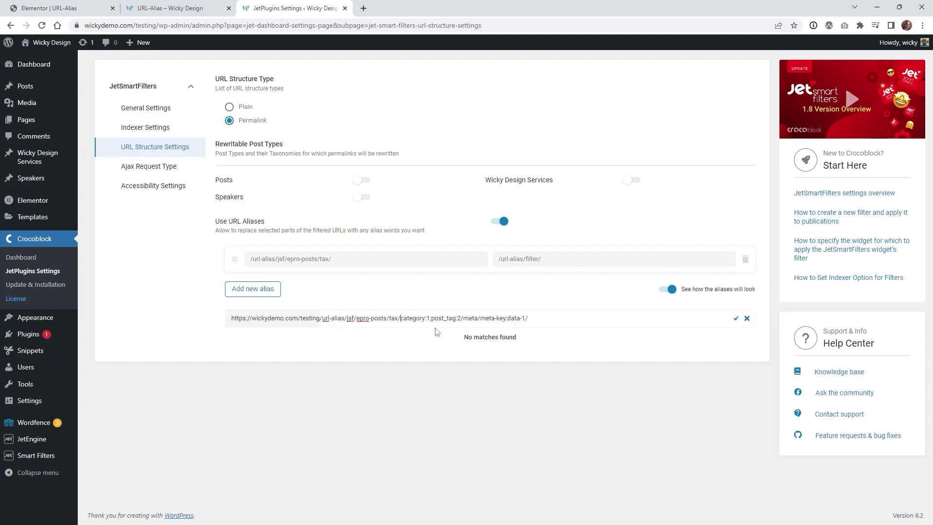
left_click(735, 319)
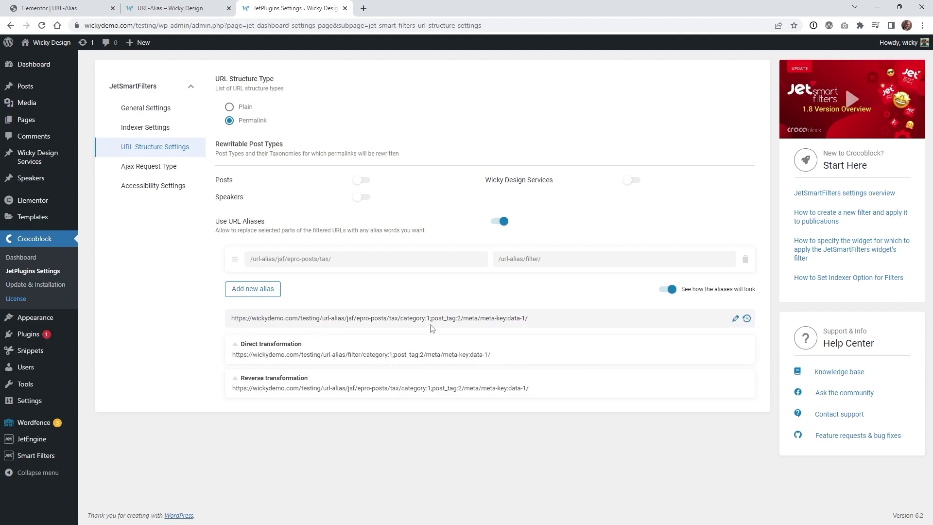
left_click(176, 7)
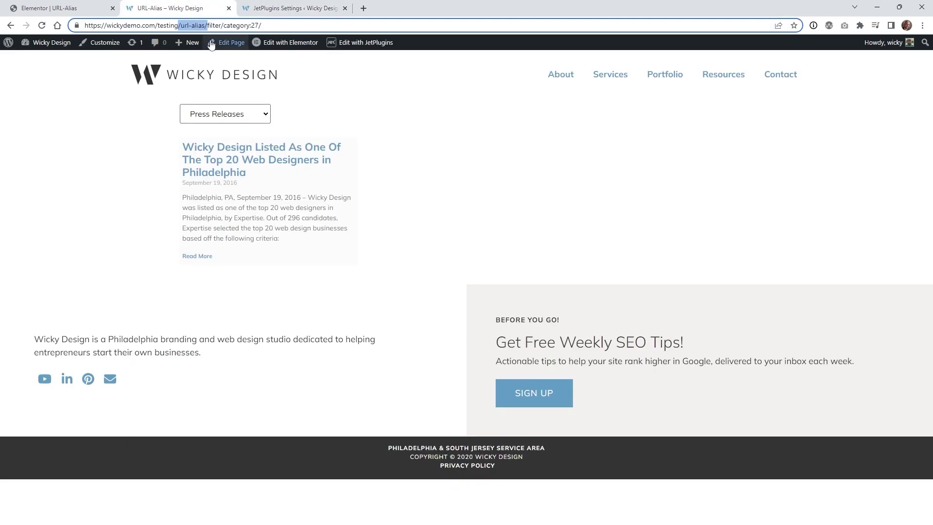
Remove filter/category:27/ from the address and reload the page unfiltered
left_click(217, 25)
left_click_drag(206, 25, 265, 25)
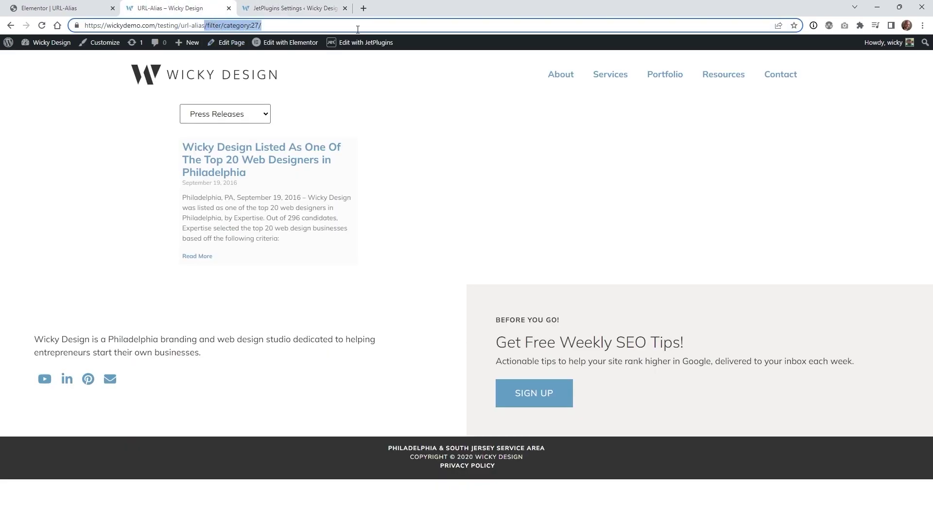
key("BackSpace")
key("Return")
Filter posts by Business Tips, then Digital Nomad, and return to the settings tab
left_click(216, 120)
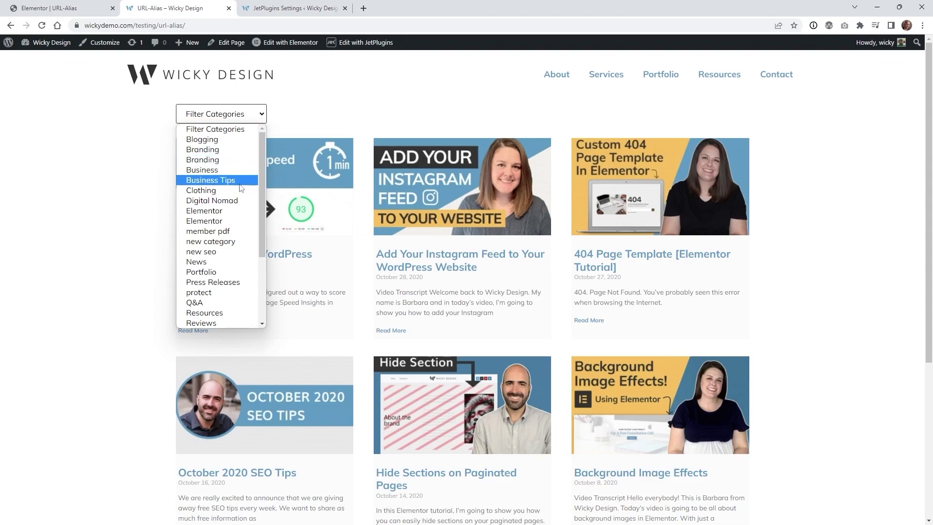
left_click(210, 180)
left_click(218, 116)
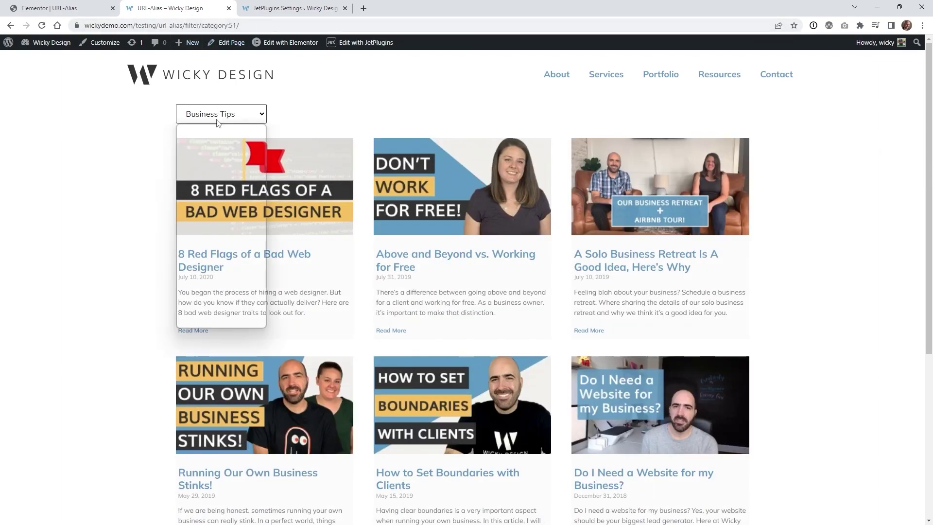
left_click(235, 201)
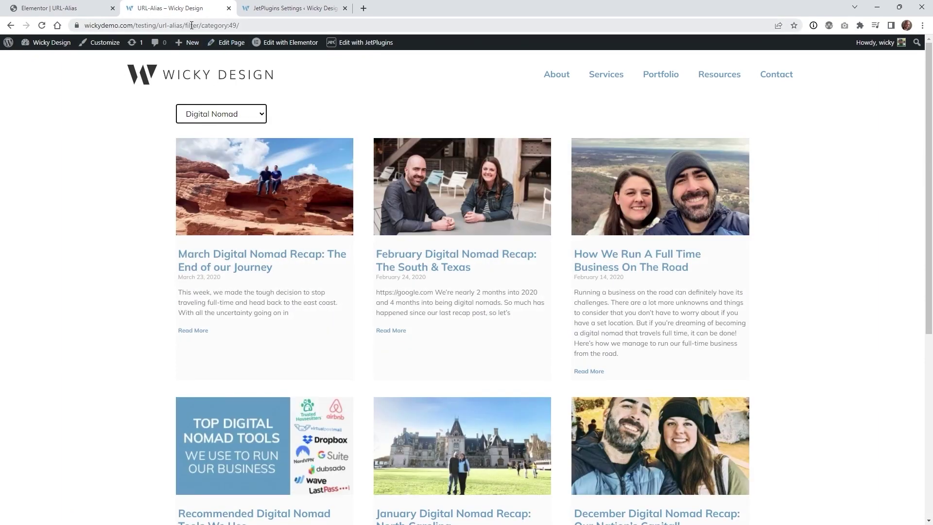
key("ctrl+Tab")
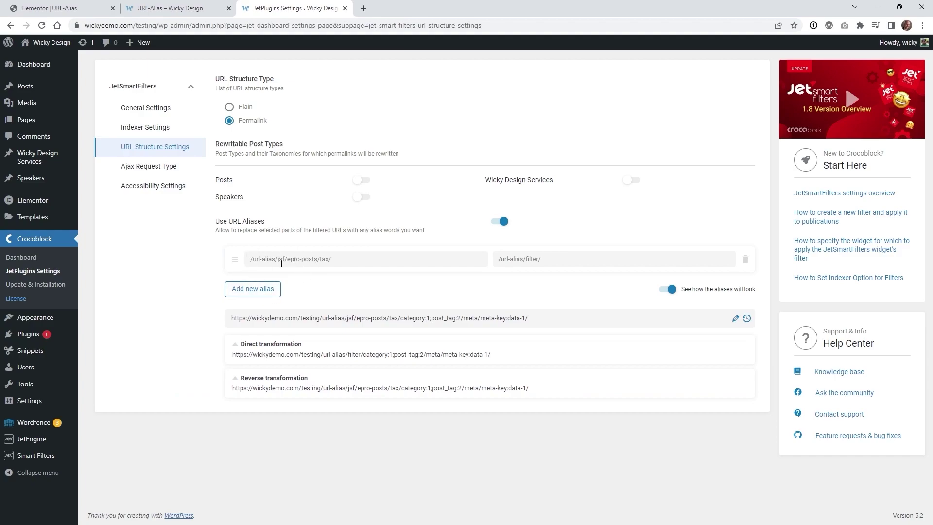
Add a second, empty alias row below the tax-to-filter alias, then return to the live URL-Alias page
left_click(265, 291)
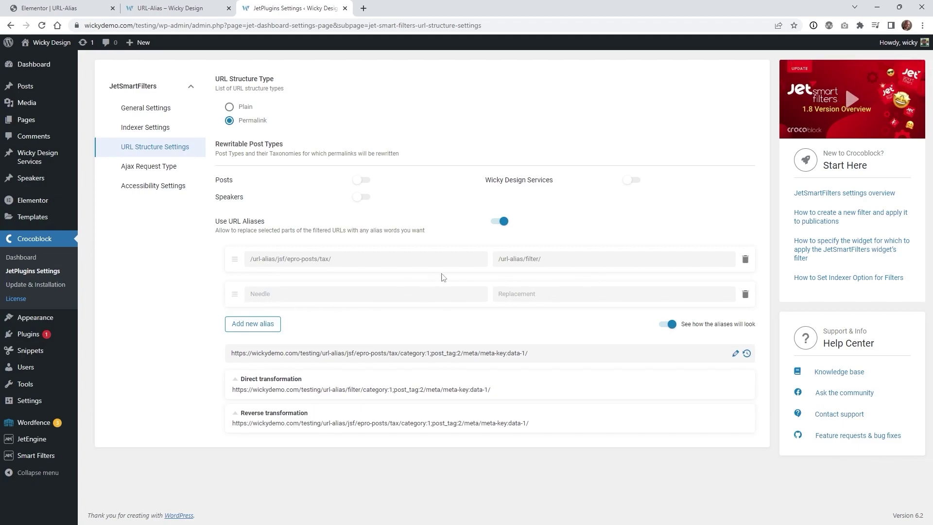
key("ctrl+shift+Tab")
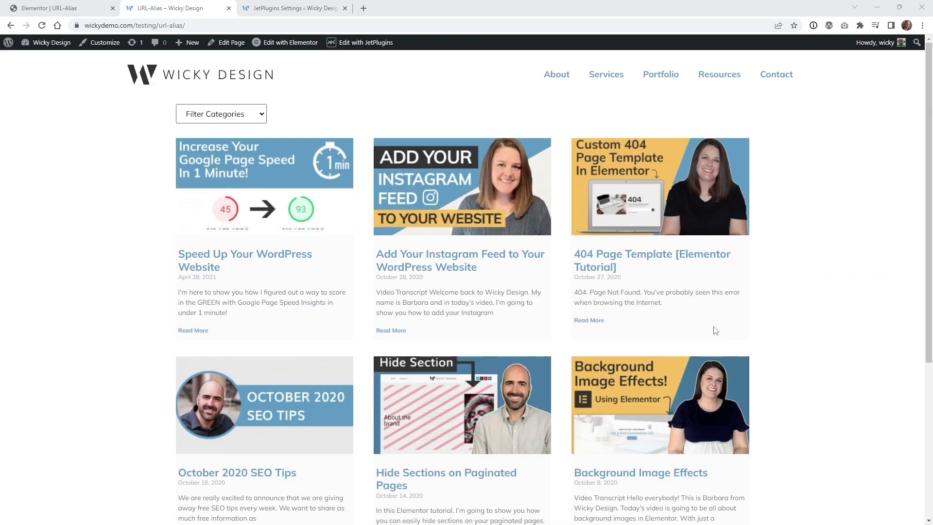